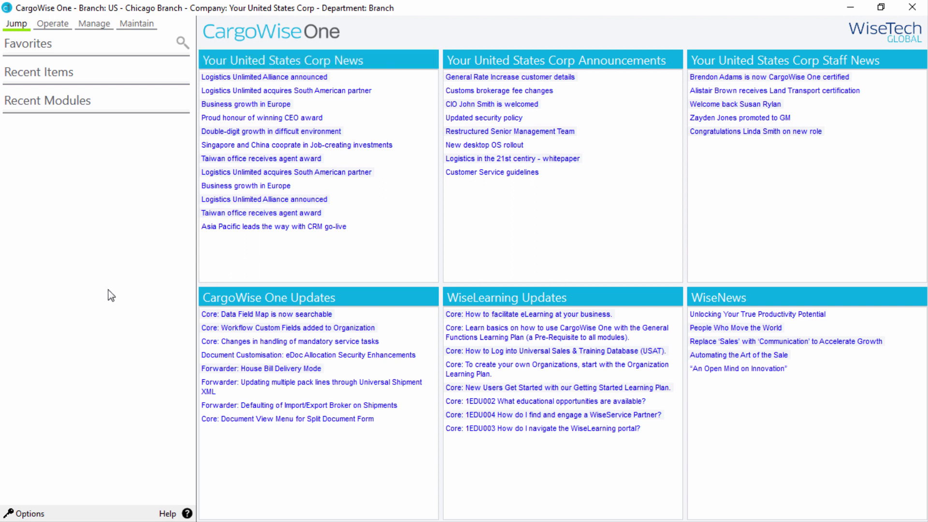
Open the 'Core: Data Field Map is now searchable' update note from CargoWise One Updates
left_click(237, 315)
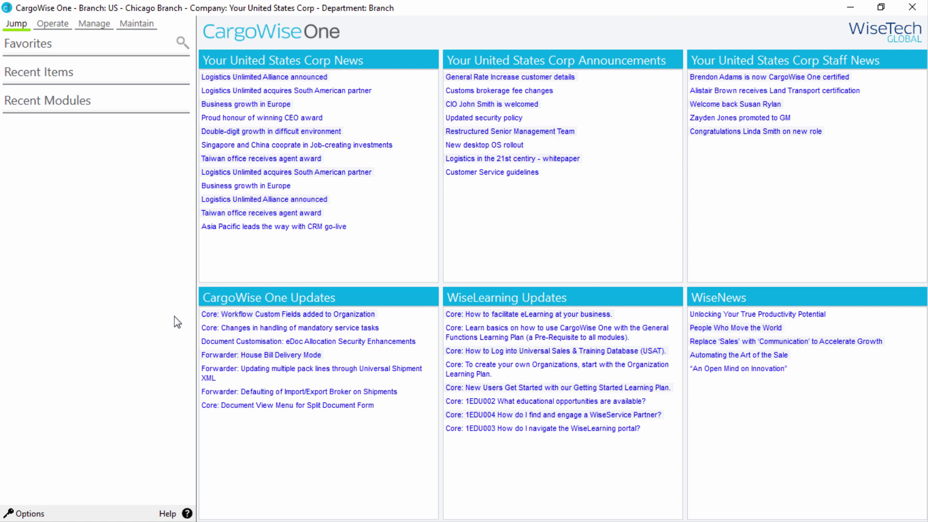
Show the Operate modules and expand Forwarding to list CFS/CTO, Forwarding and Order Manager
left_click(50, 27)
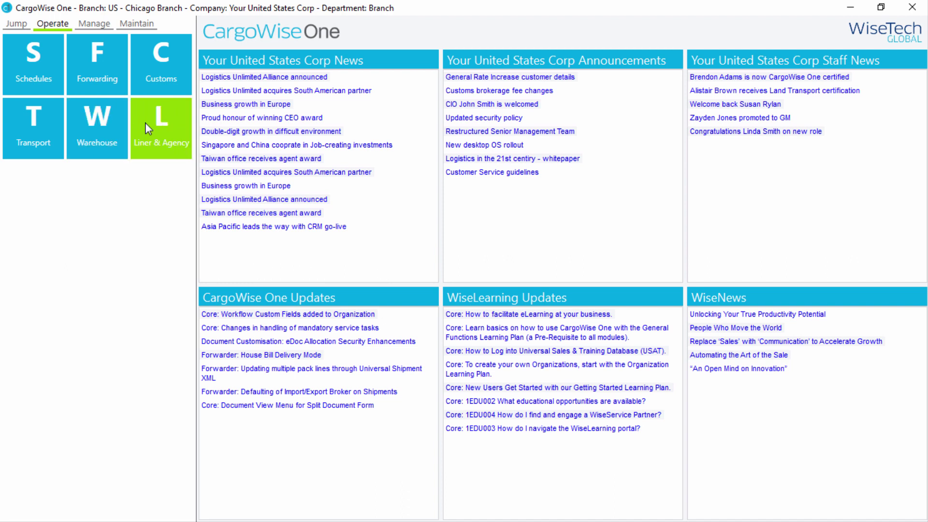
left_click(106, 69)
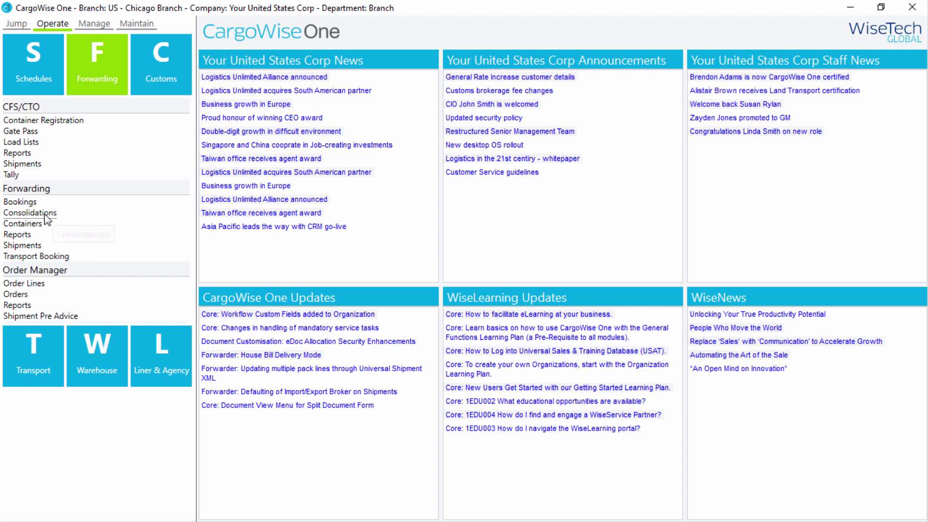
left_click(33, 246)
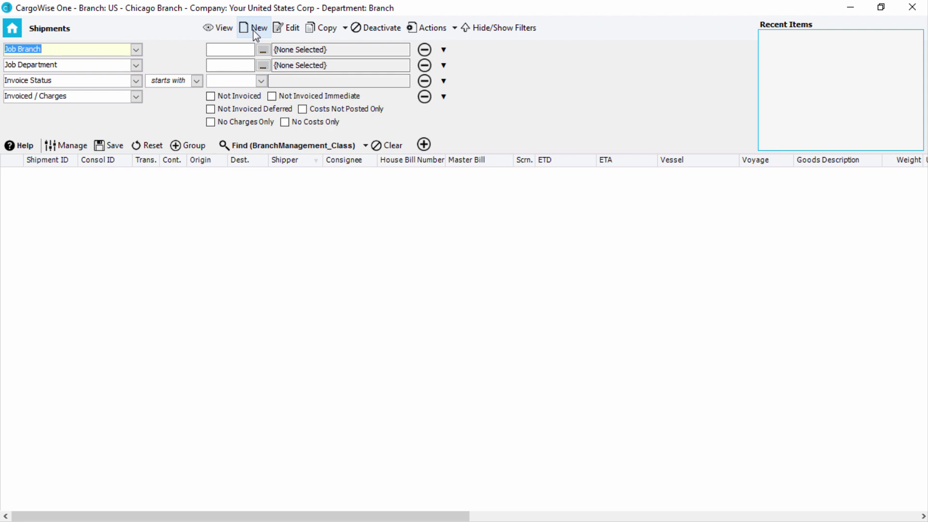
left_click(13, 29)
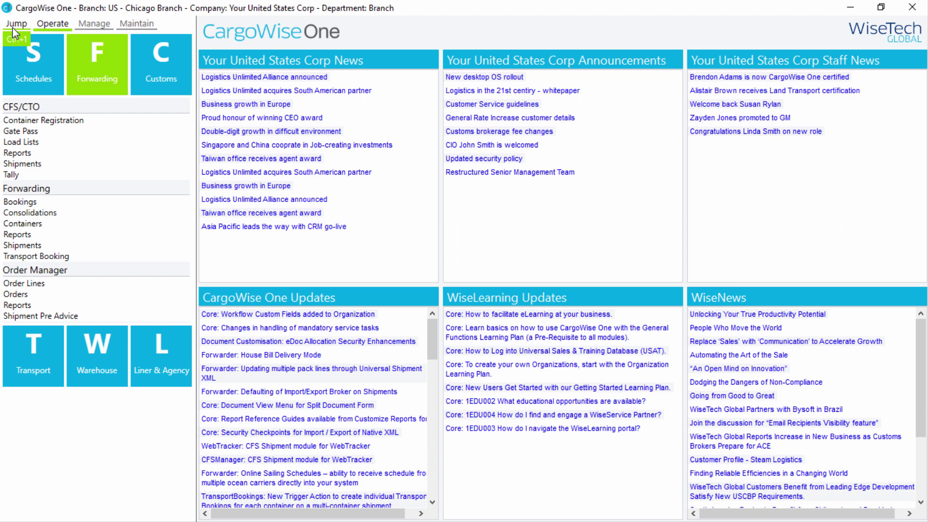
right_click(28, 248)
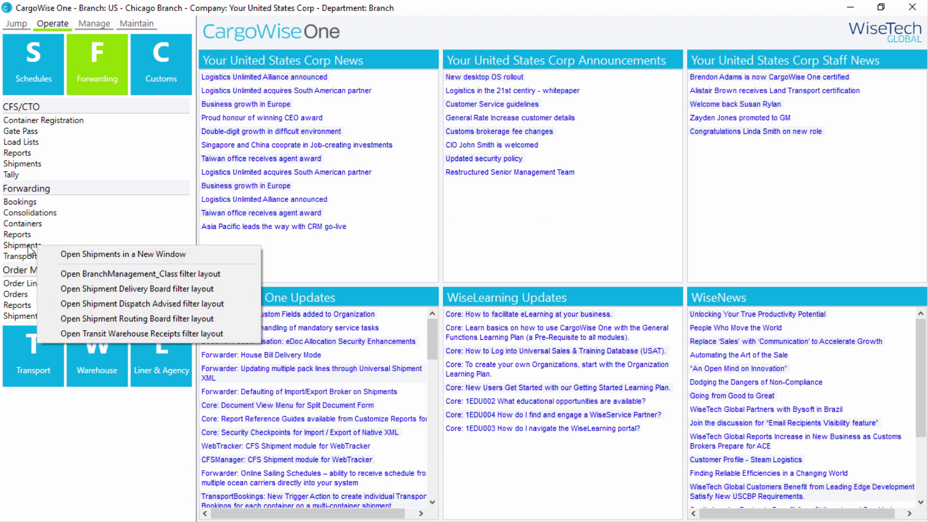
left_click(59, 255)
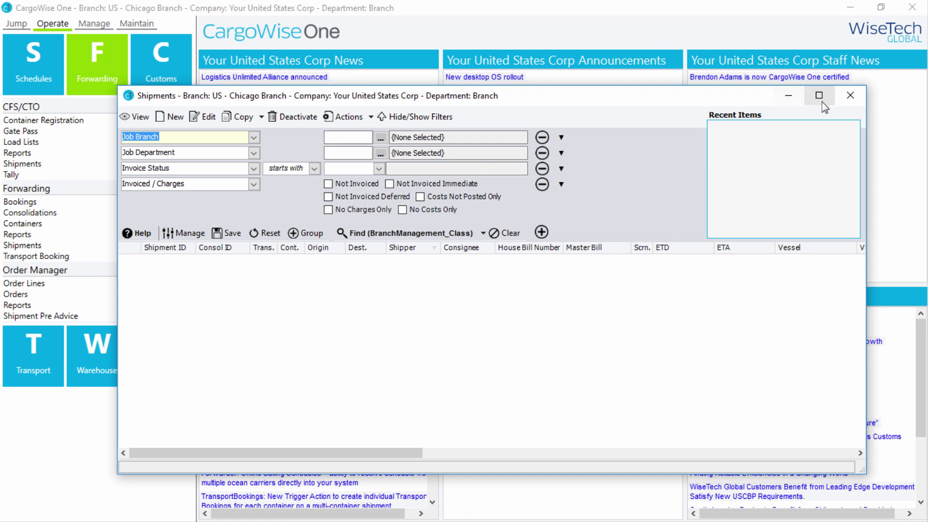
left_click(851, 97)
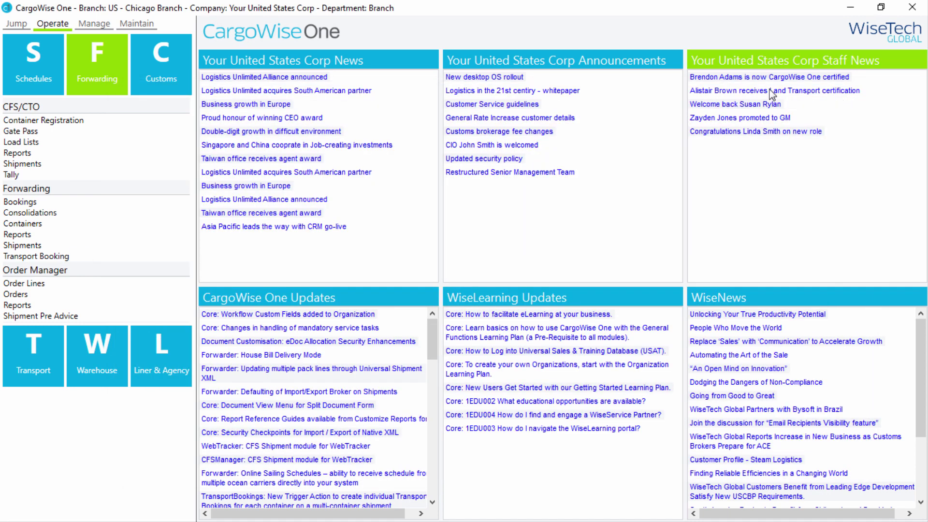
Browse the Manage and Maintain modules, expand Reference Files, then show the Jump panel
left_click(95, 26)
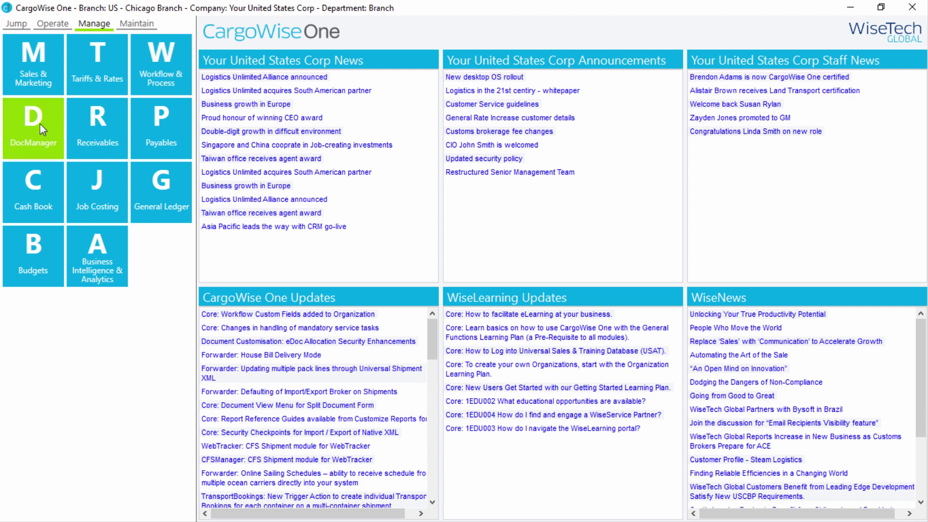
left_click(143, 27)
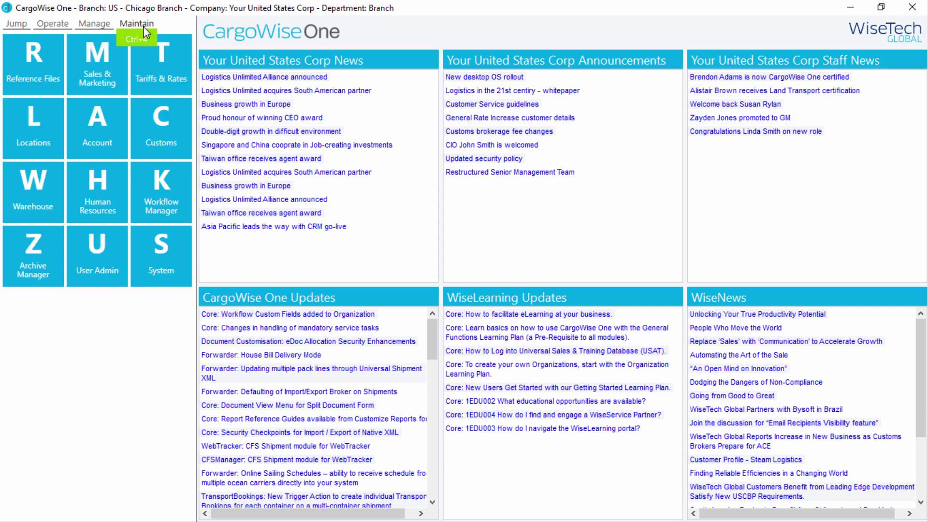
left_click(36, 78)
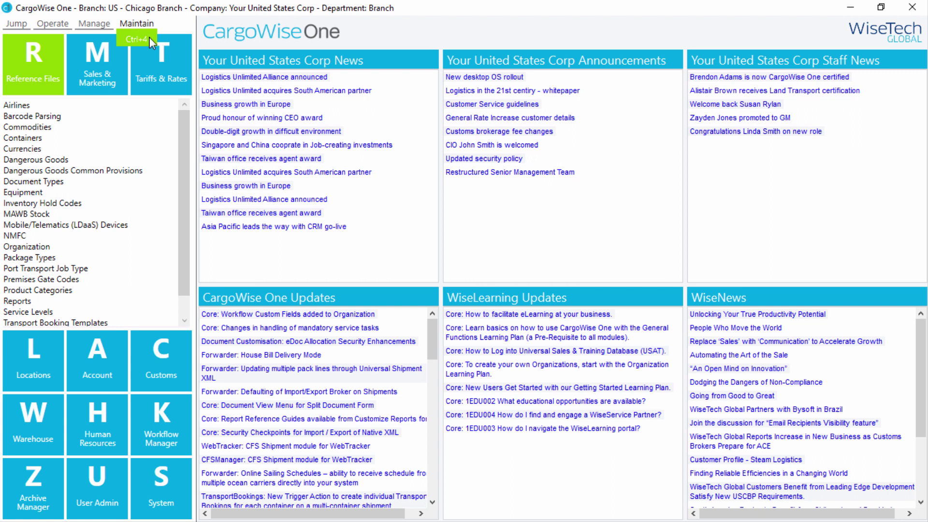
left_click(17, 29)
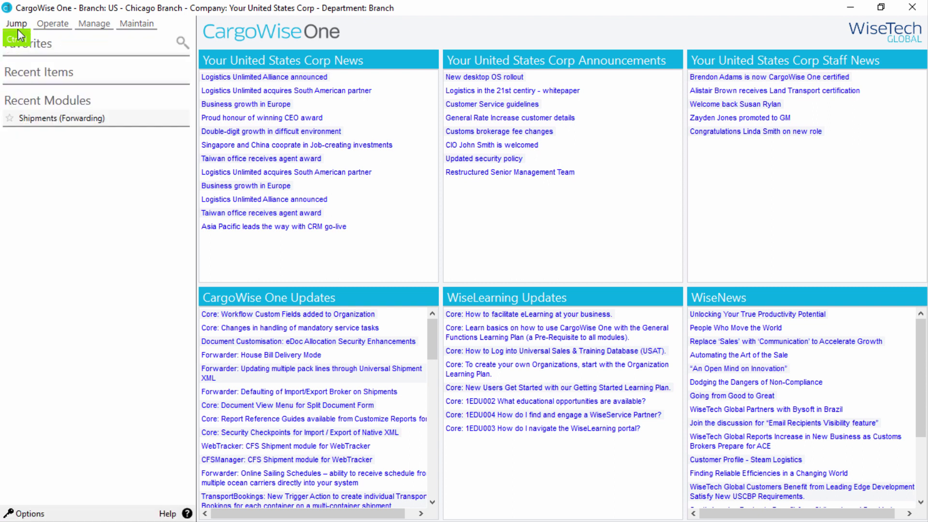
Open Shipments (Forwarding) from Recent Modules and search for Job Branch CHI
left_click(69, 122)
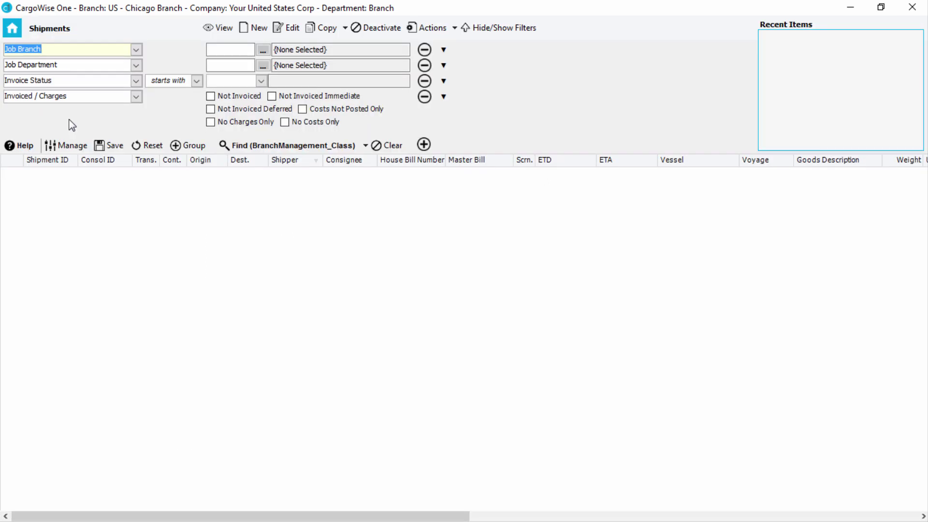
left_click(214, 54)
type("CHI")
left_click(248, 146)
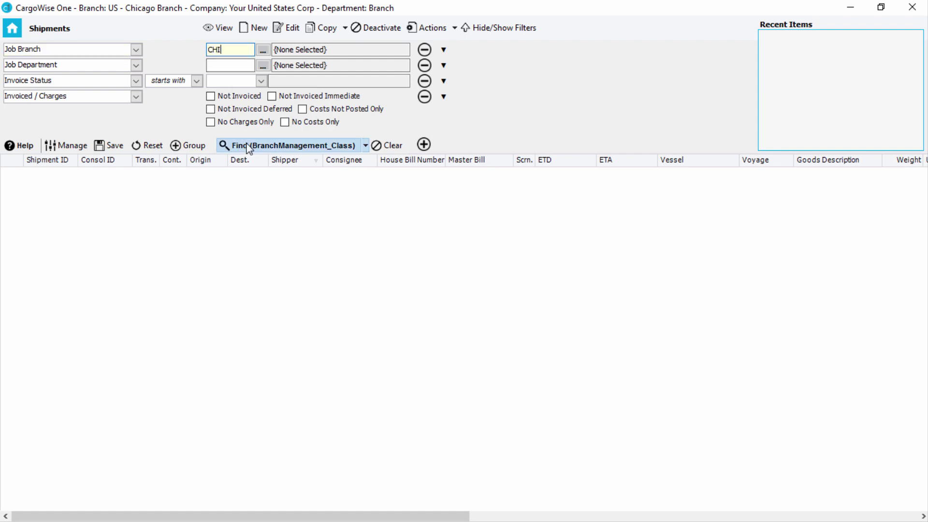
Open shipment S00001408 for editing, then close the Shipments window
left_click(224, 203)
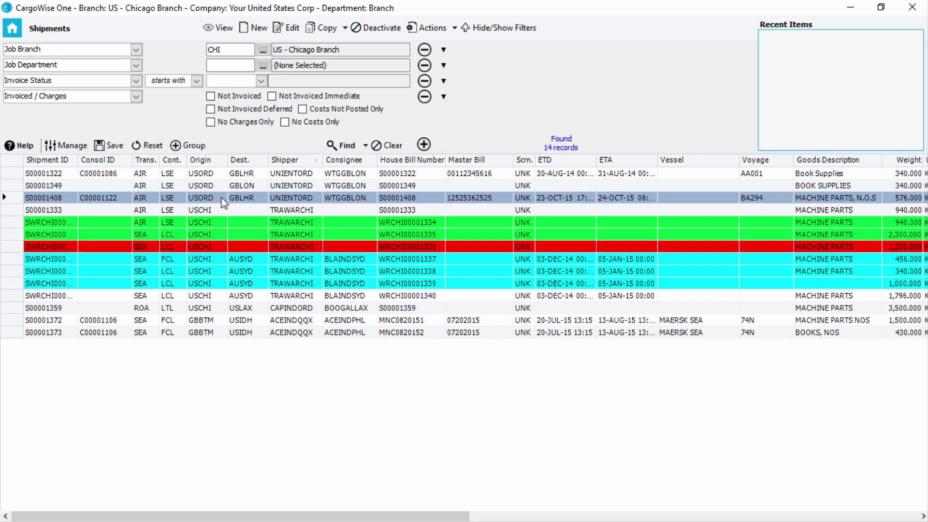
left_click(291, 29)
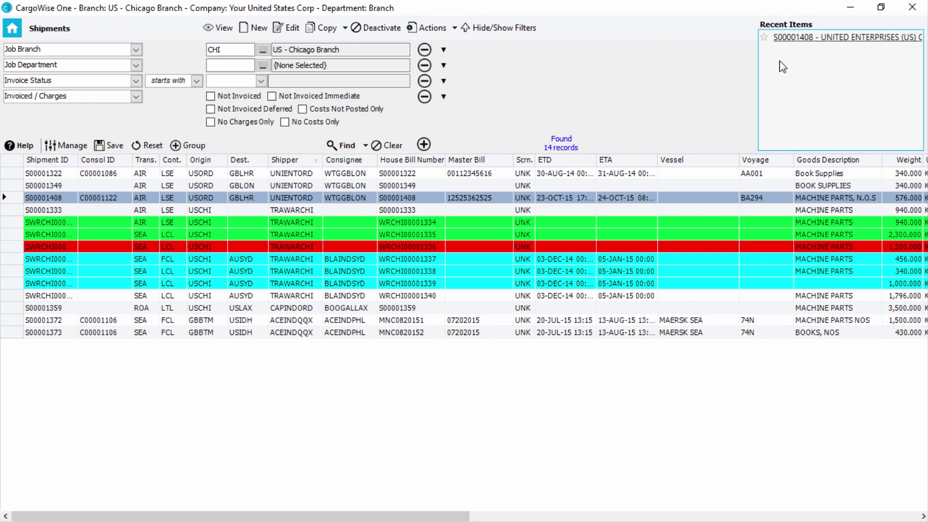
key("Escape")
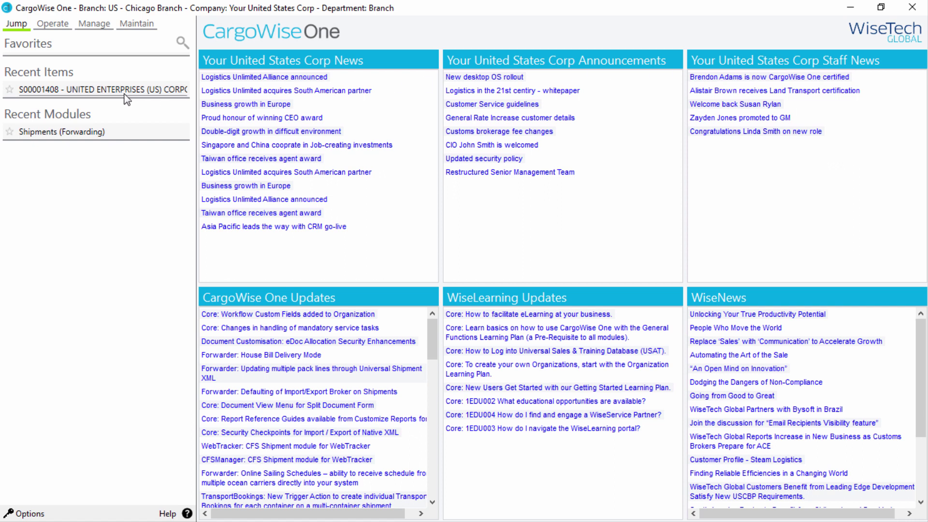
Star shipment S00001408 and the Shipments (Forwarding) module to add both to Favorites
left_click(9, 90)
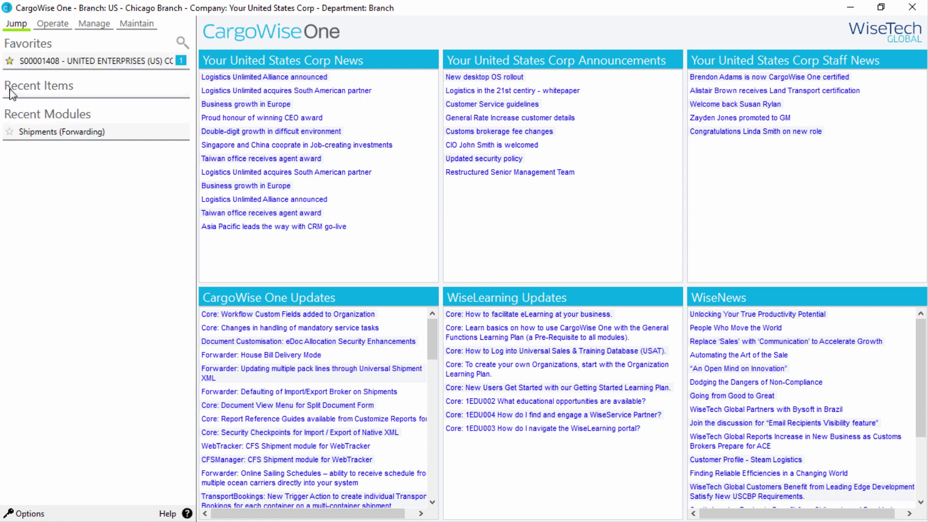
left_click(10, 132)
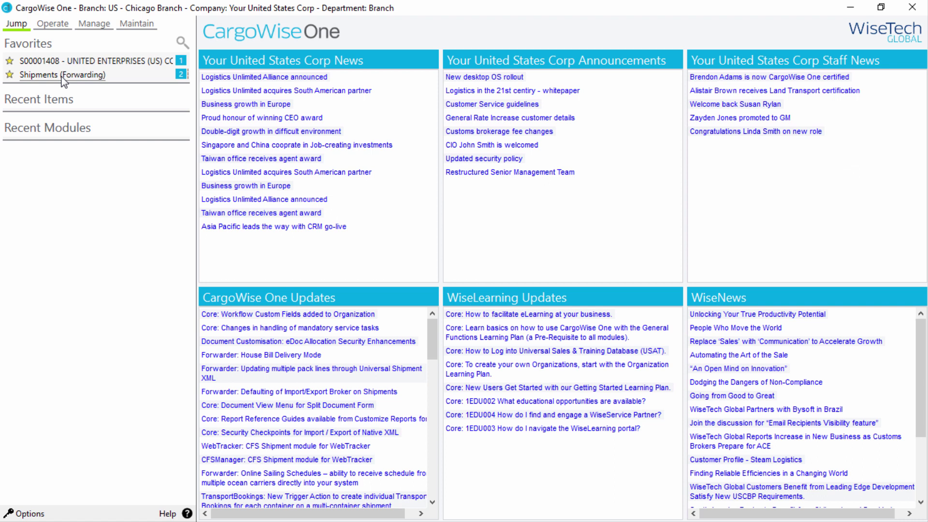
Unfavorite shipment S00001408 and search the modules for 'shipment'
left_click(10, 61)
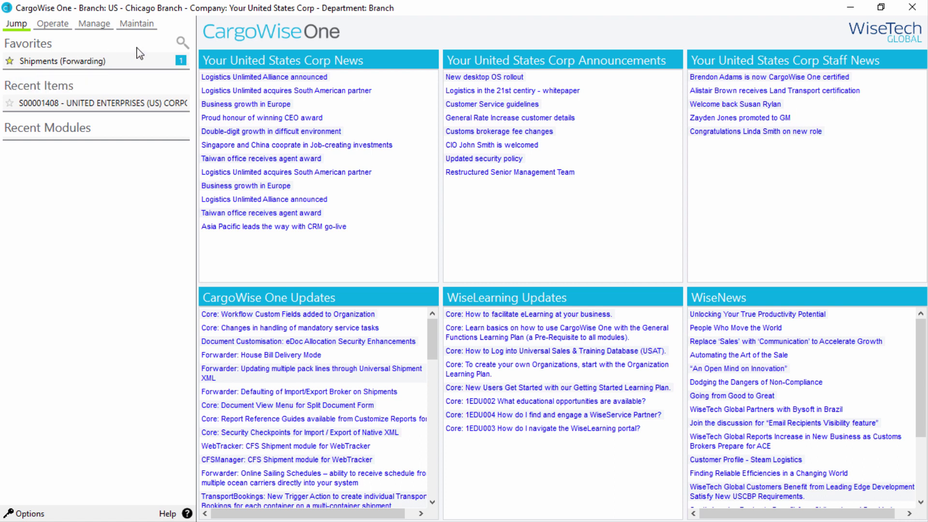
left_click(182, 43)
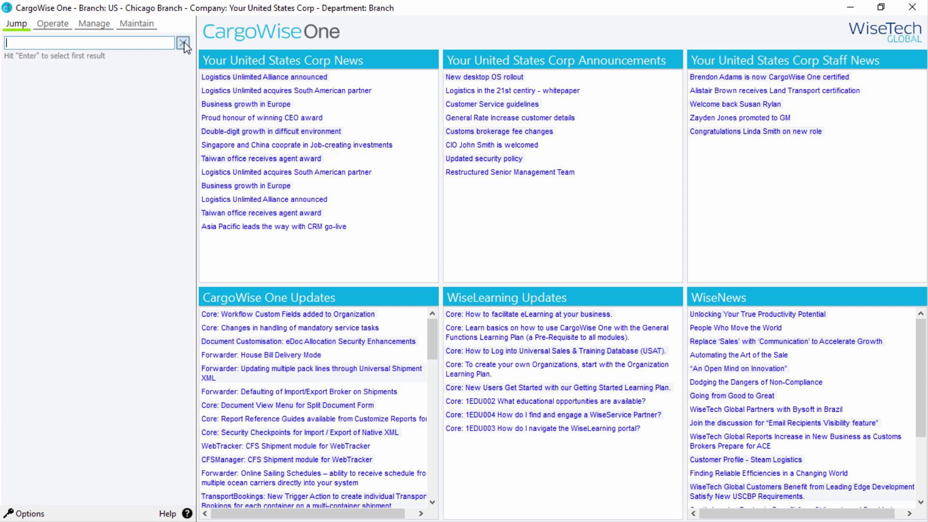
type("shipment")
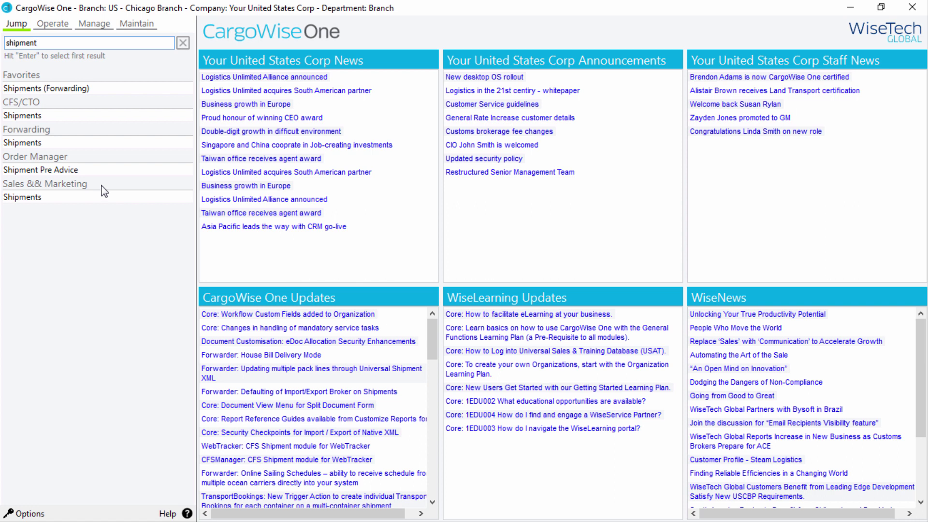
Open Shipments (Forwarding) from the 'shipment' results, return home, and empty the module search box
left_click(65, 89)
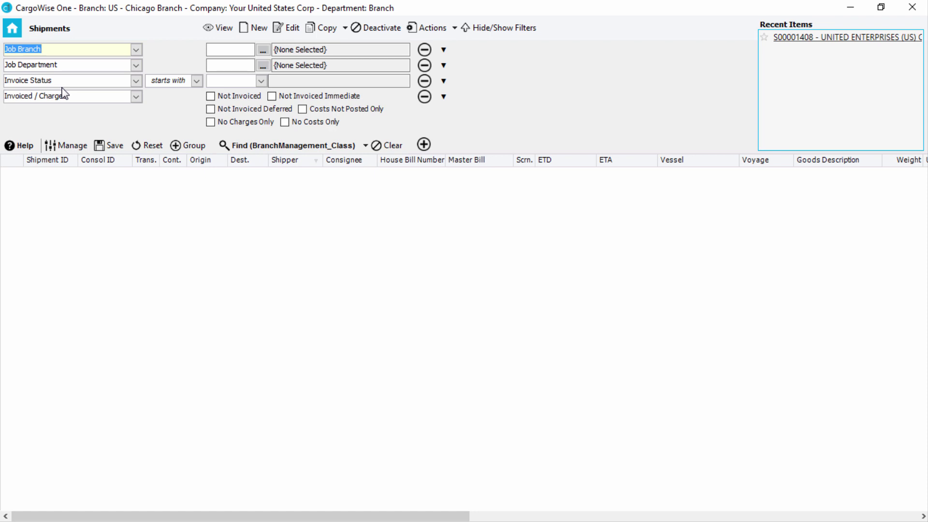
left_click(18, 32)
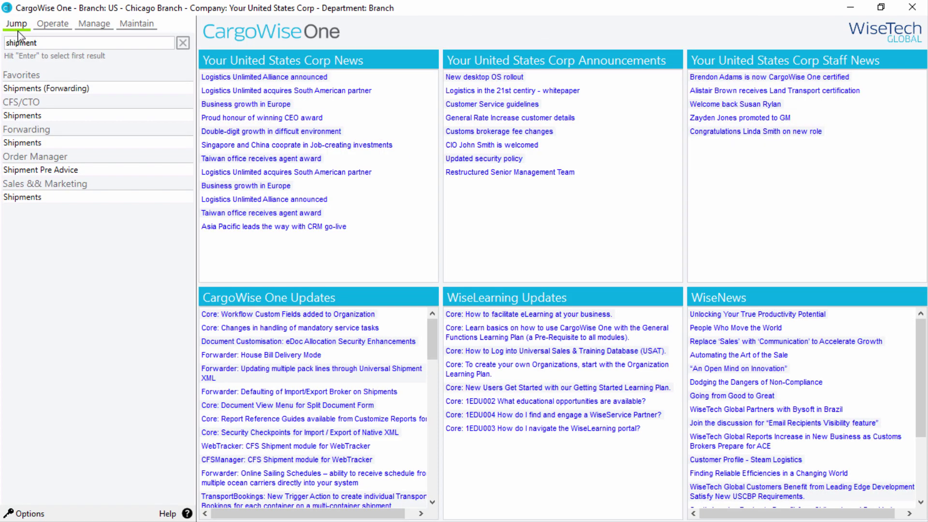
left_click_drag(39, 45, 6, 44)
key("BackSpace")
type("s")
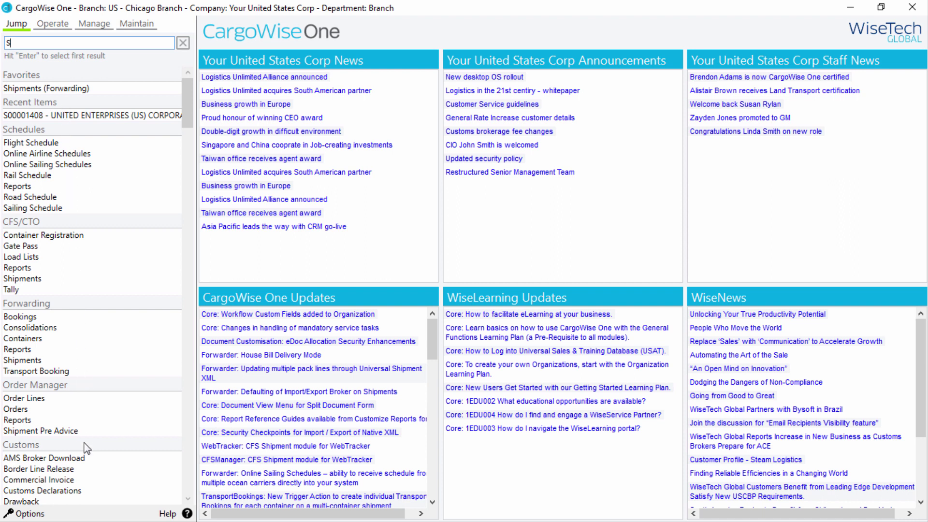
key("BackSpace")
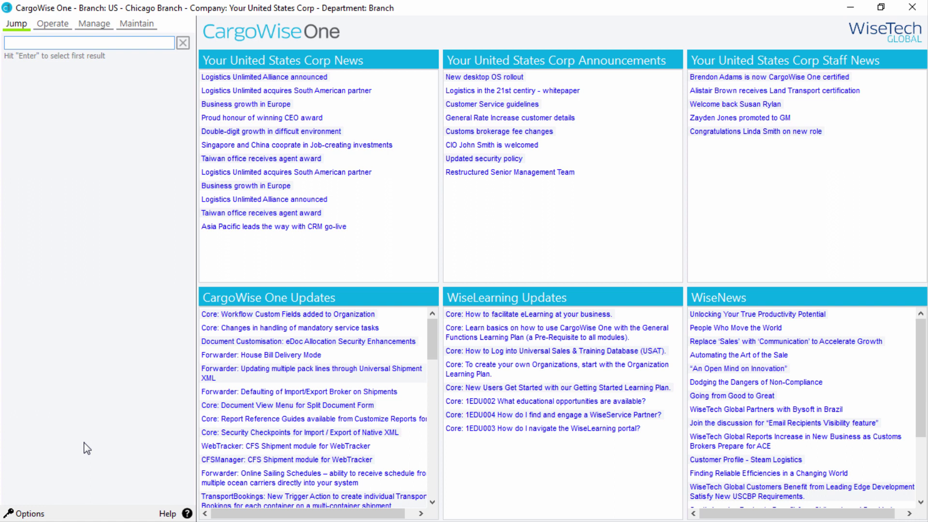
Close the search to show Favorites, view the Help menu, then open the Options menu
key("Escape")
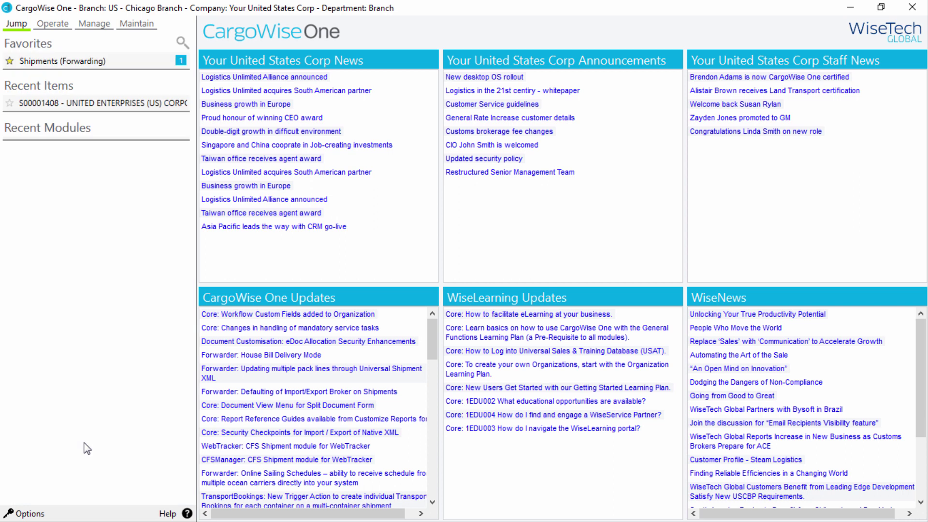
left_click(166, 514)
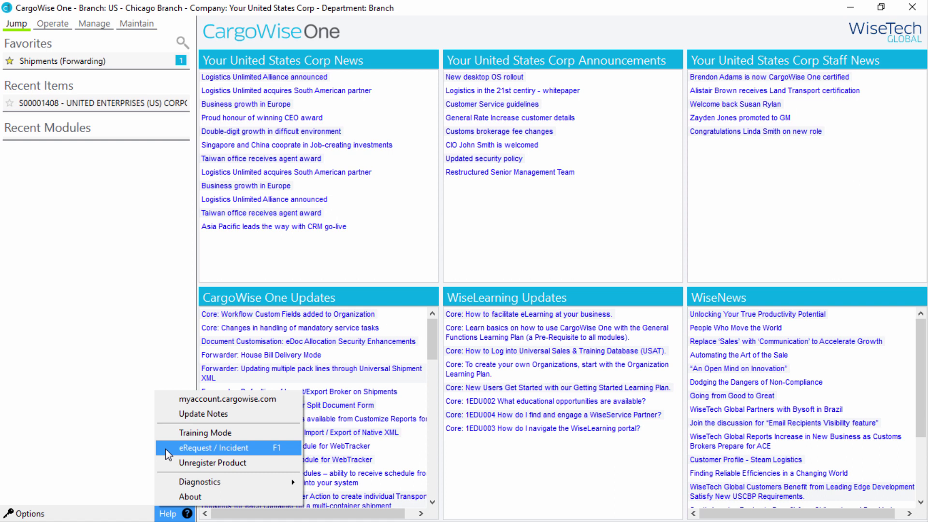
left_click(29, 515)
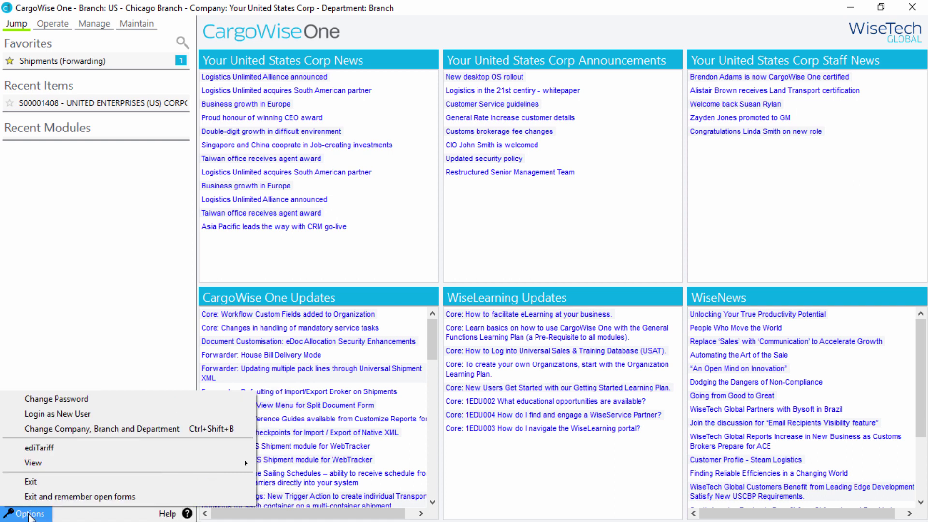